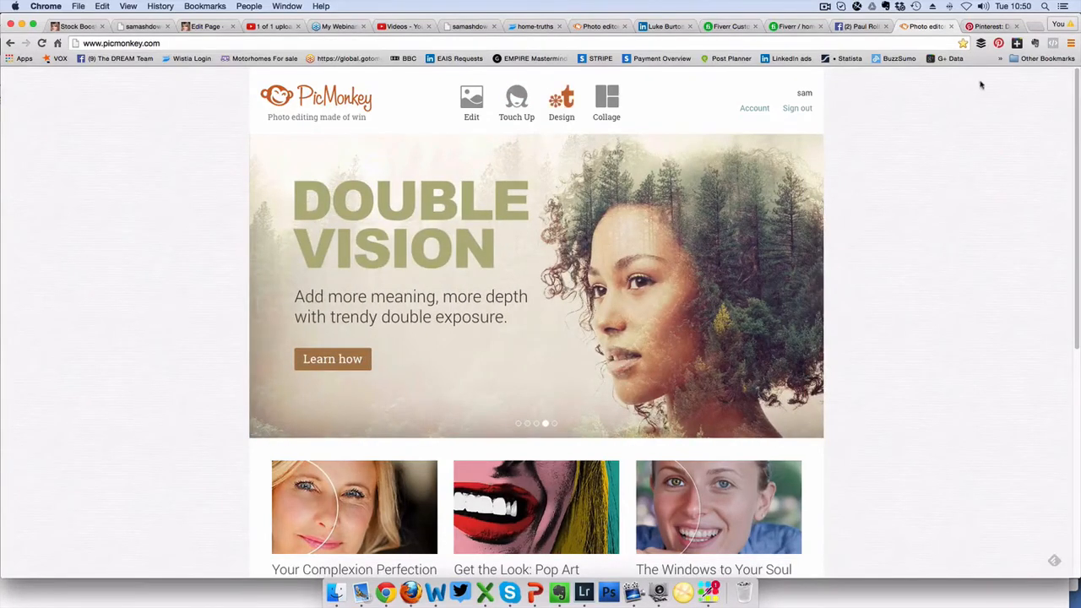
- Switch to Pinterest and view the pin with the quote "Home is the nicest word there is" at full size
{"action": "left_click", "coordinate": [993, 28]}
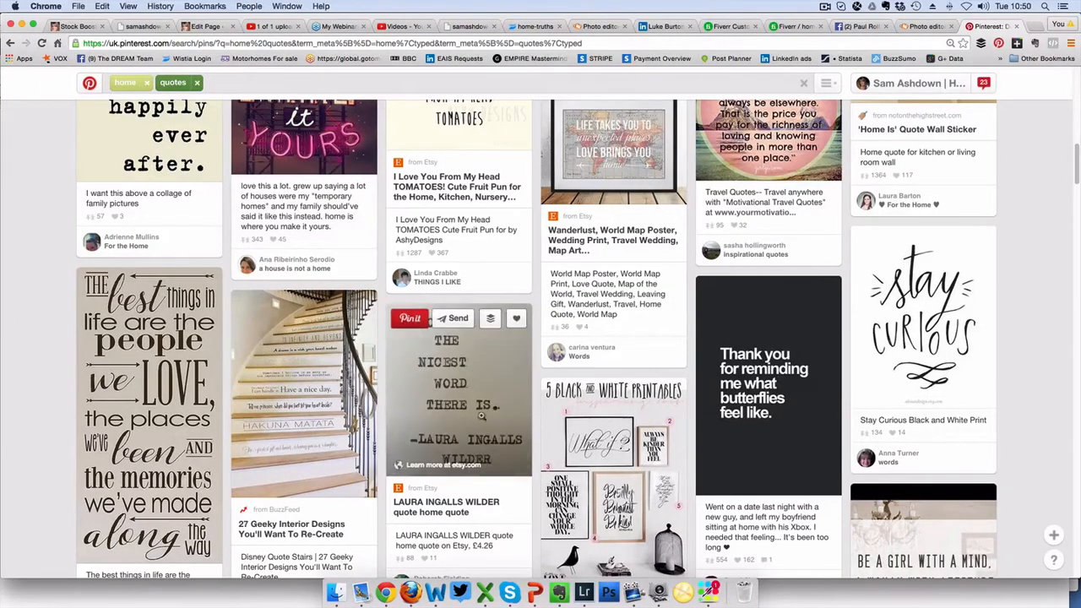
{"action": "left_click", "coordinate": [450, 394]}
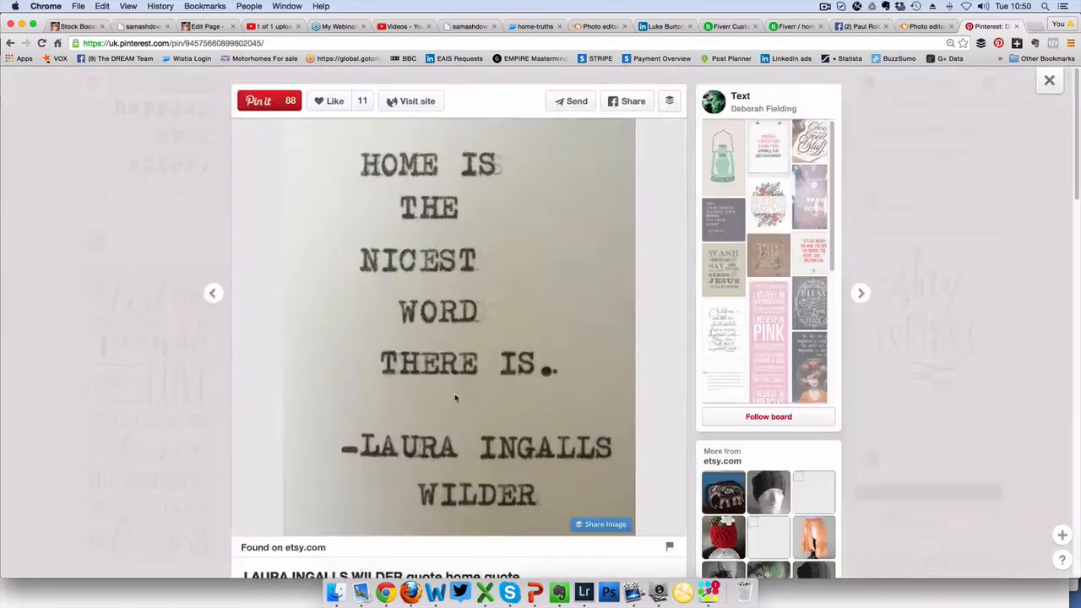
{"action": "left_click", "coordinate": [456, 399]}
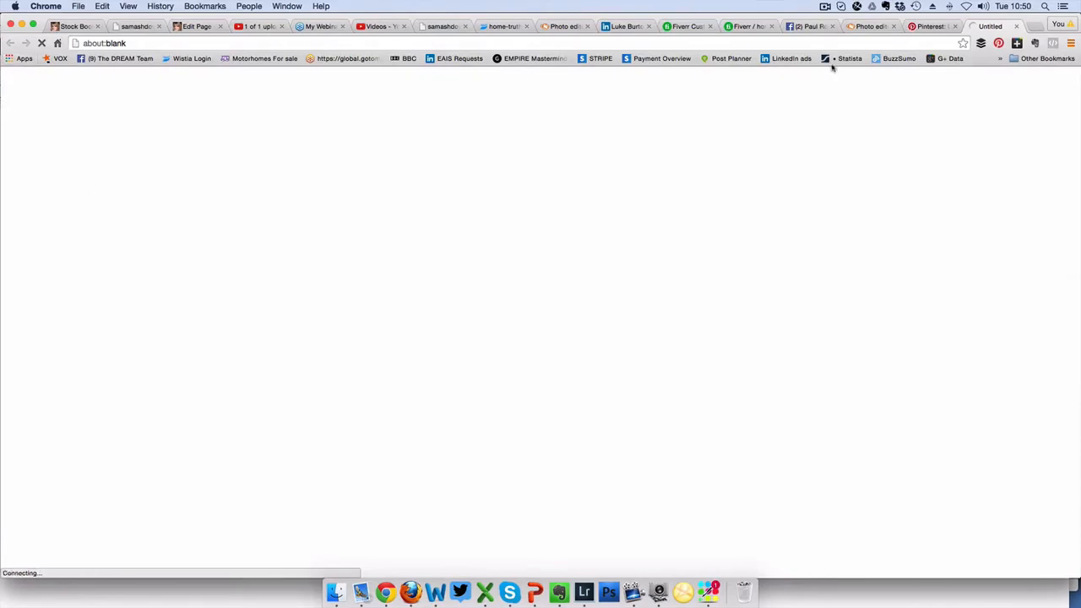
{"action": "left_click", "coordinate": [928, 27]}
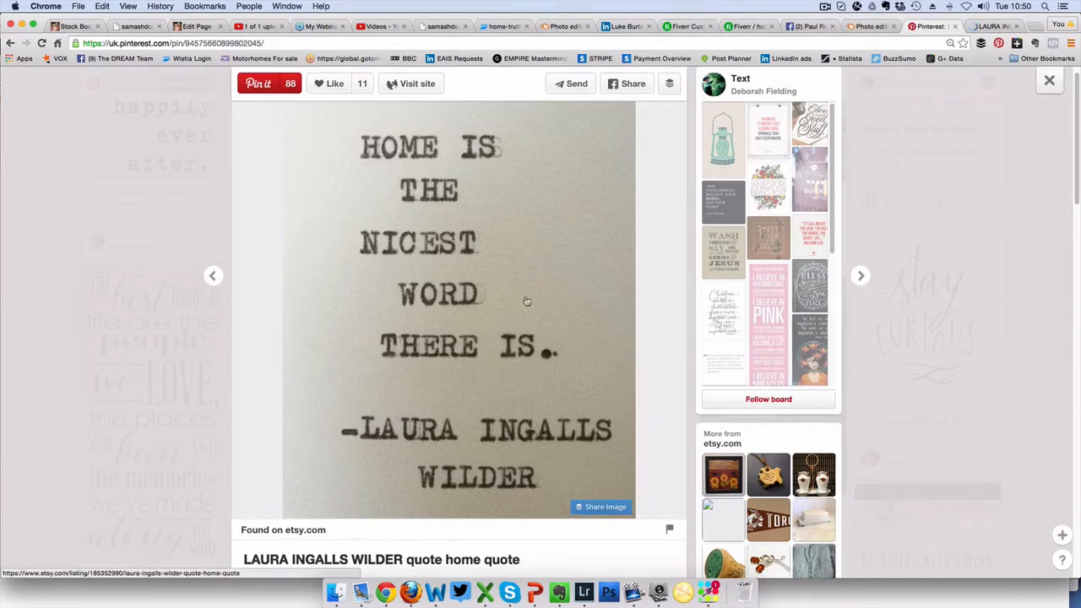
- Return to PicMonkey and open "_-8 copy.jpg" from the Desktop folder for editing
{"action": "left_click", "coordinate": [870, 28]}
{"action": "left_click", "coordinate": [470, 104]}
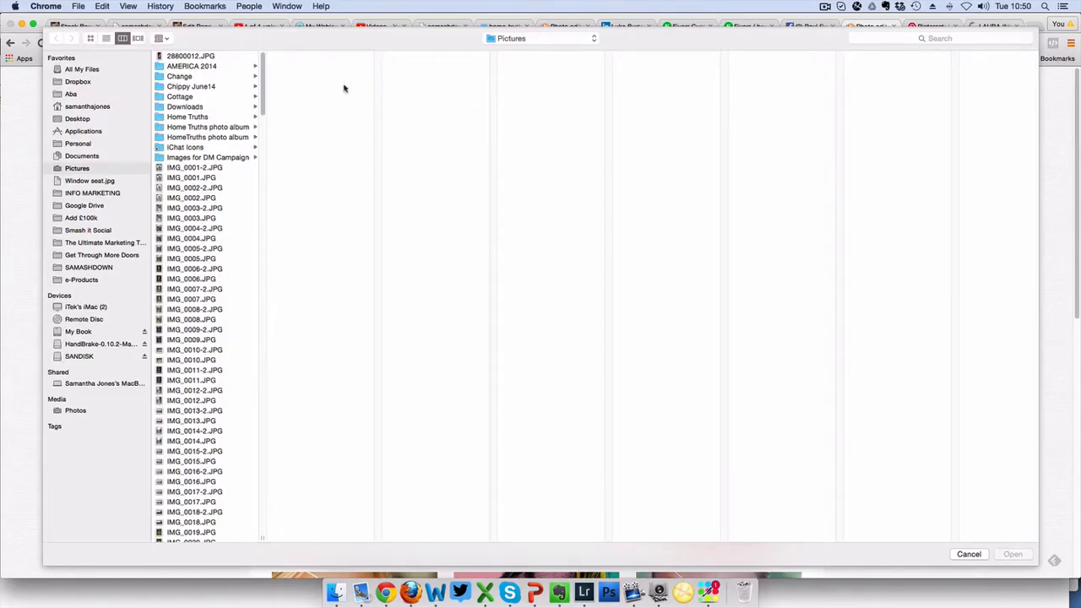
{"action": "left_click", "coordinate": [77, 118]}
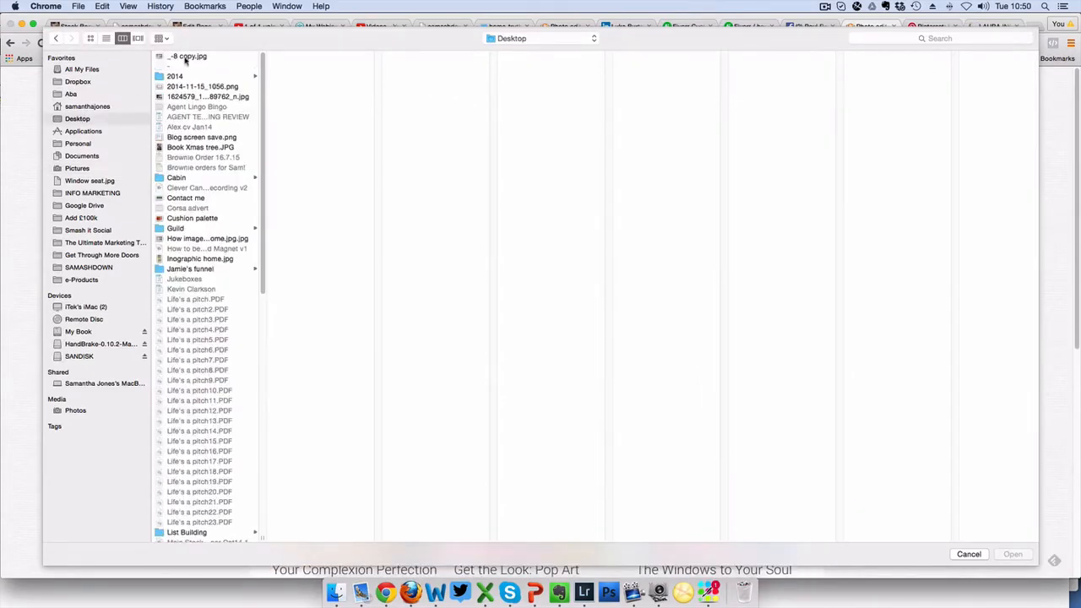
{"action": "left_click", "coordinate": [185, 56]}
{"action": "left_click", "coordinate": [1014, 554]}
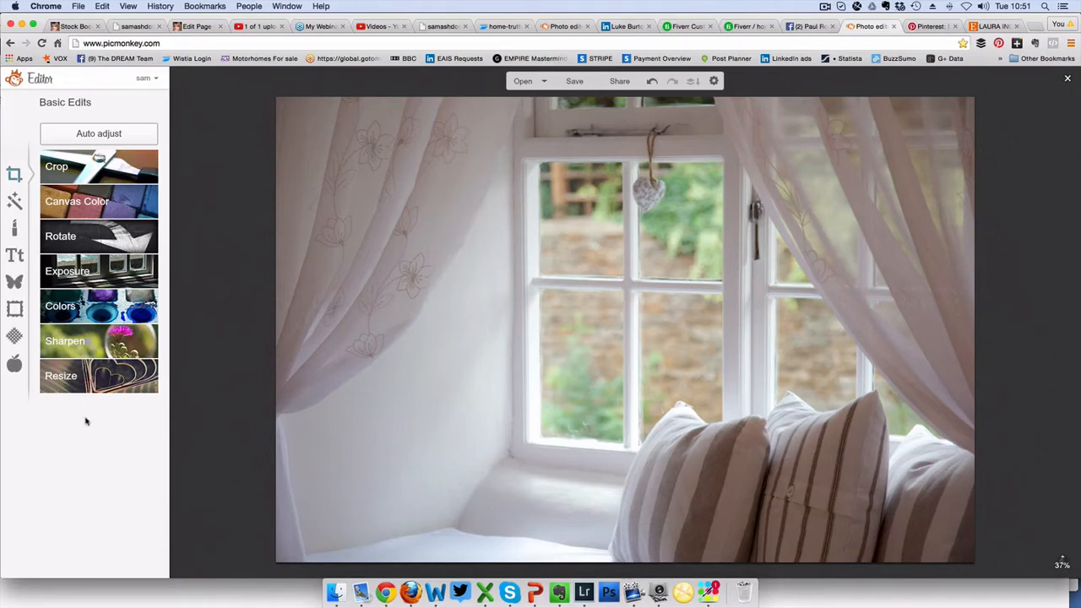
- Resize the photo to 700 x 467 pixels with its proportions kept
{"action": "left_click", "coordinate": [86, 382]}
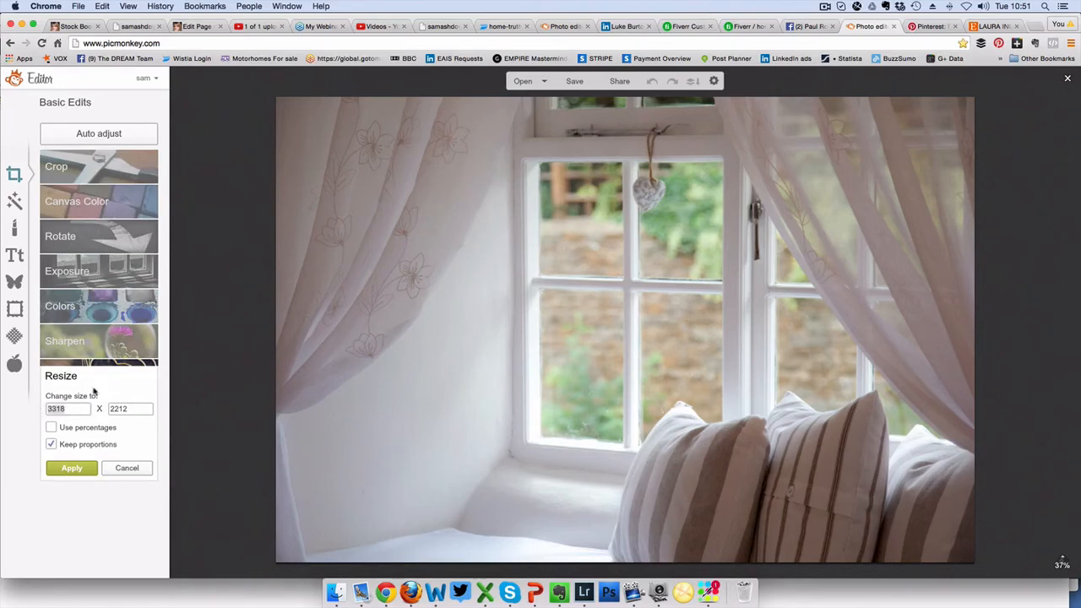
{"action": "type", "text": "700"}
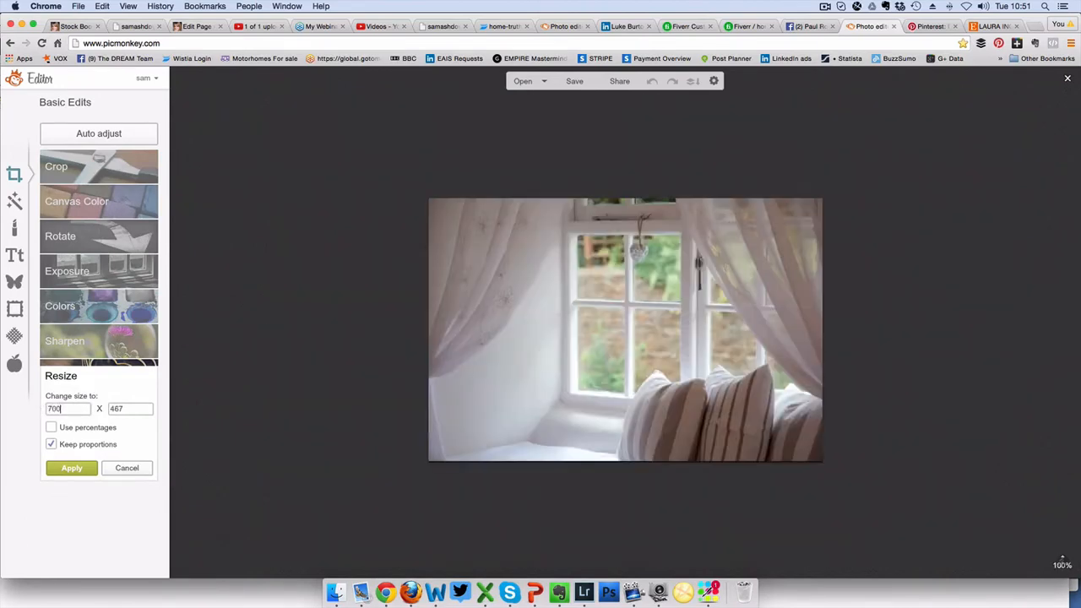
{"action": "left_click", "coordinate": [73, 467]}
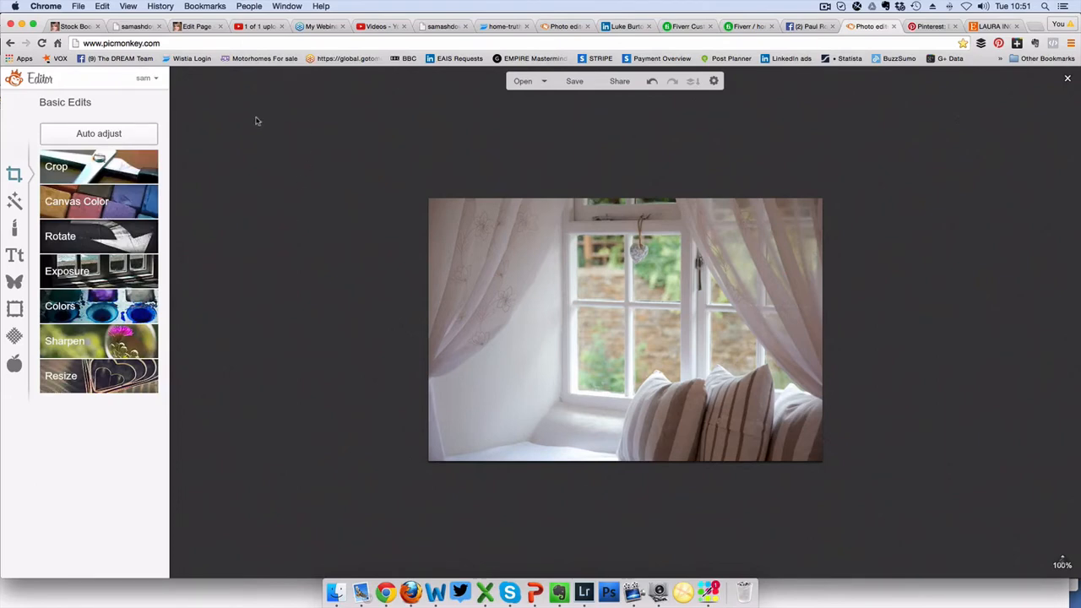
- Choose the Bilbo Swash Caps script font and add a text box to the photo
{"action": "left_click", "coordinate": [15, 256]}
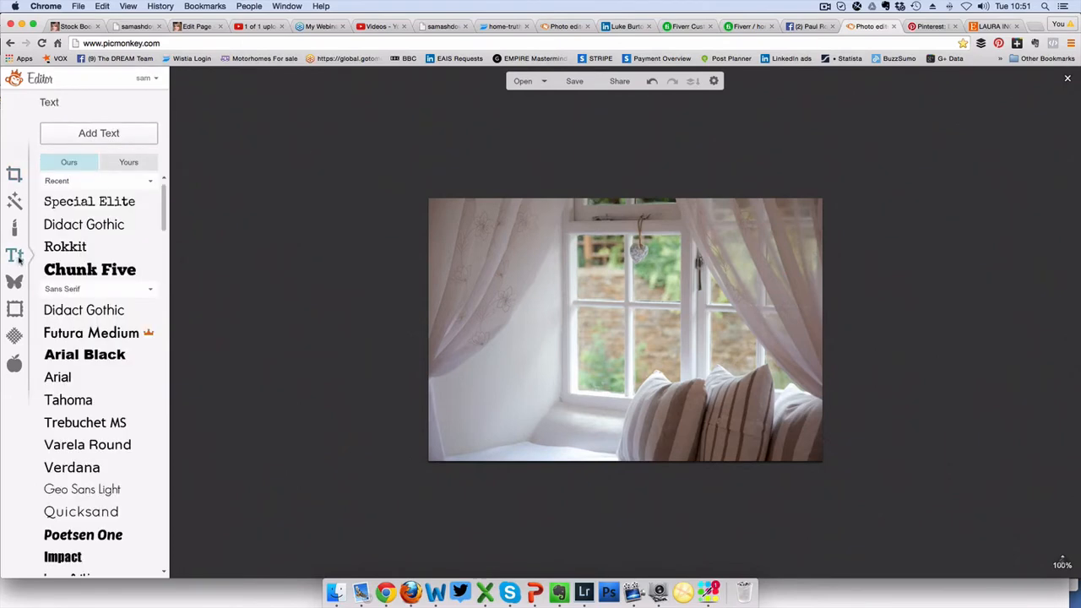
{"action": "scroll", "coordinate": [154, 261], "scroll_direction": "down", "scroll_amount": 10}
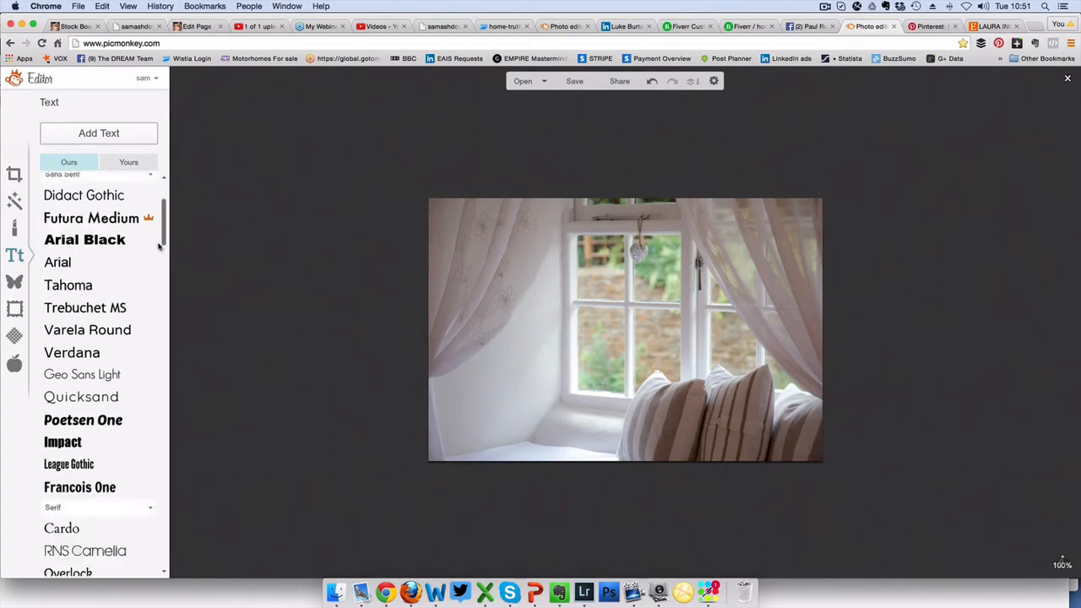
{"action": "scroll", "coordinate": [152, 279], "scroll_direction": "up", "scroll_amount": 2}
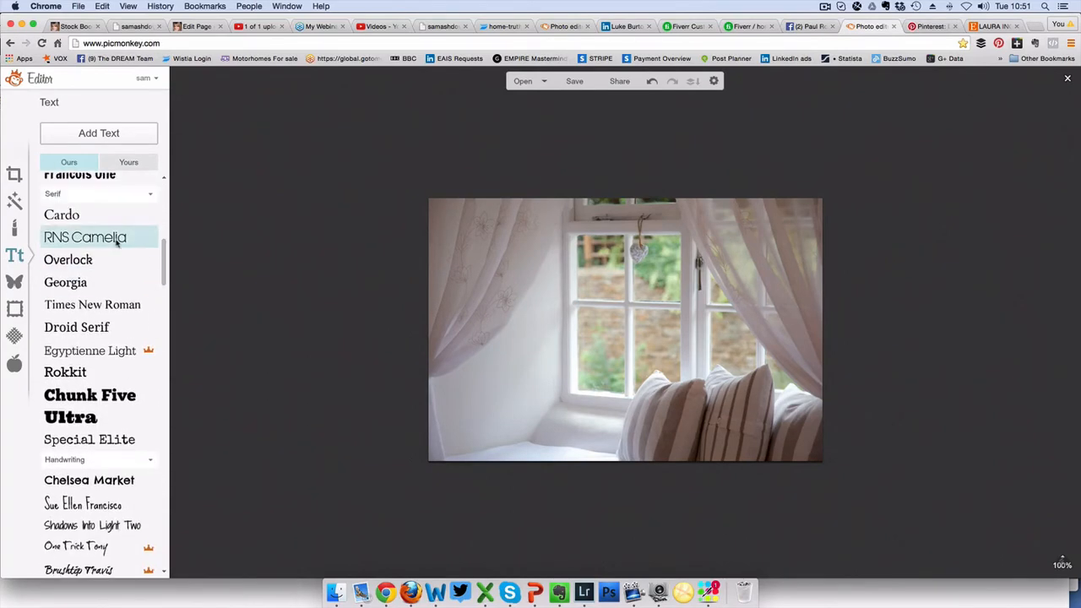
{"action": "left_click_drag", "start_coordinate": [161, 263], "coordinate": [159, 306]}
{"action": "scroll", "coordinate": [117, 289], "scroll_direction": "down", "scroll_amount": 8}
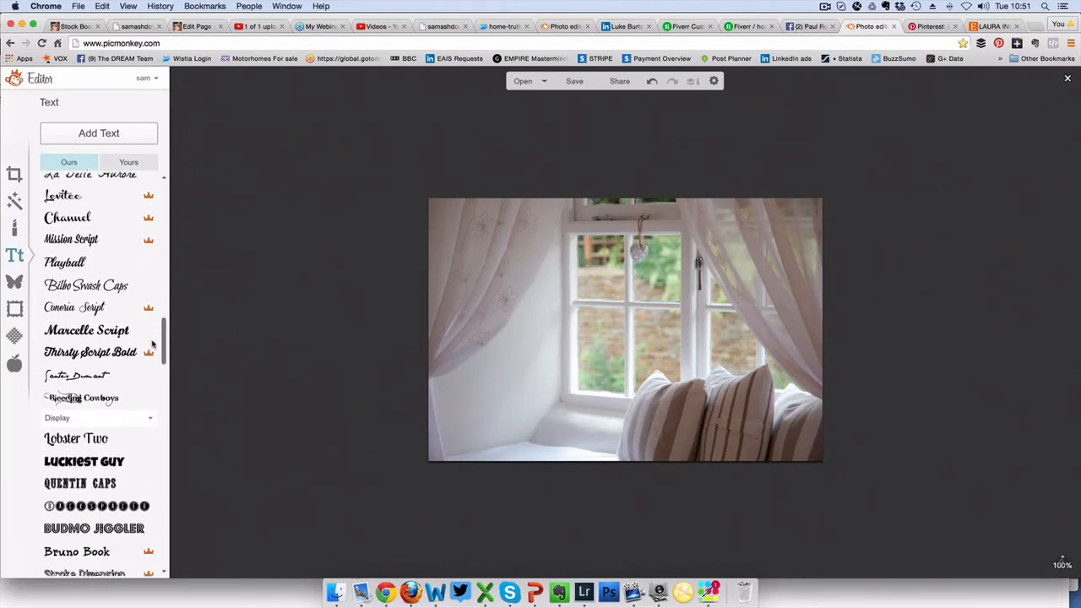
{"action": "scroll", "coordinate": [108, 286], "scroll_direction": "up", "scroll_amount": 1}
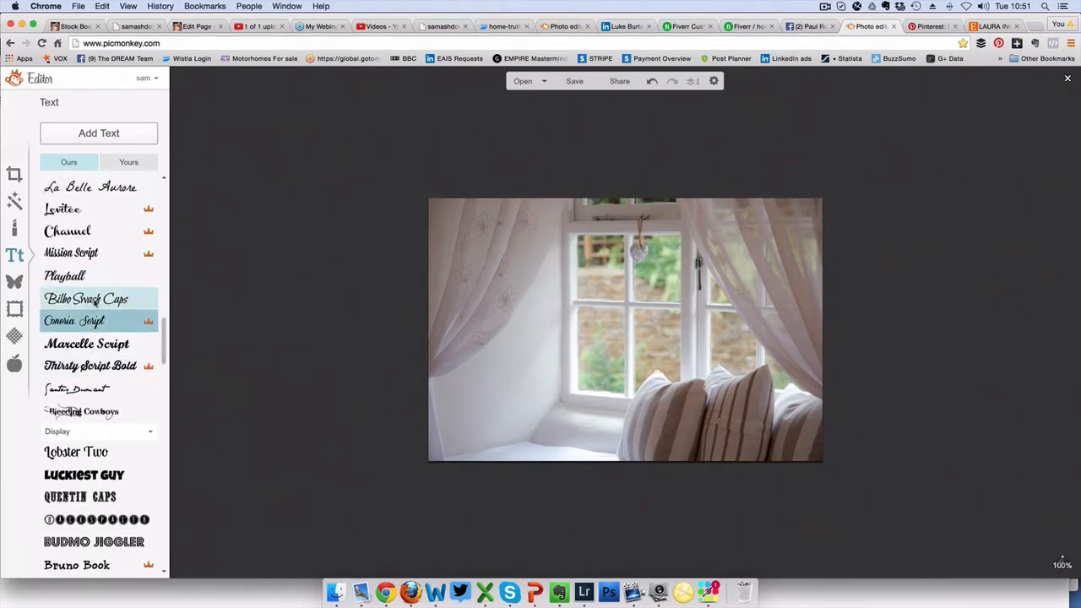
{"action": "left_click", "coordinate": [96, 299]}
{"action": "left_click", "coordinate": [100, 135]}
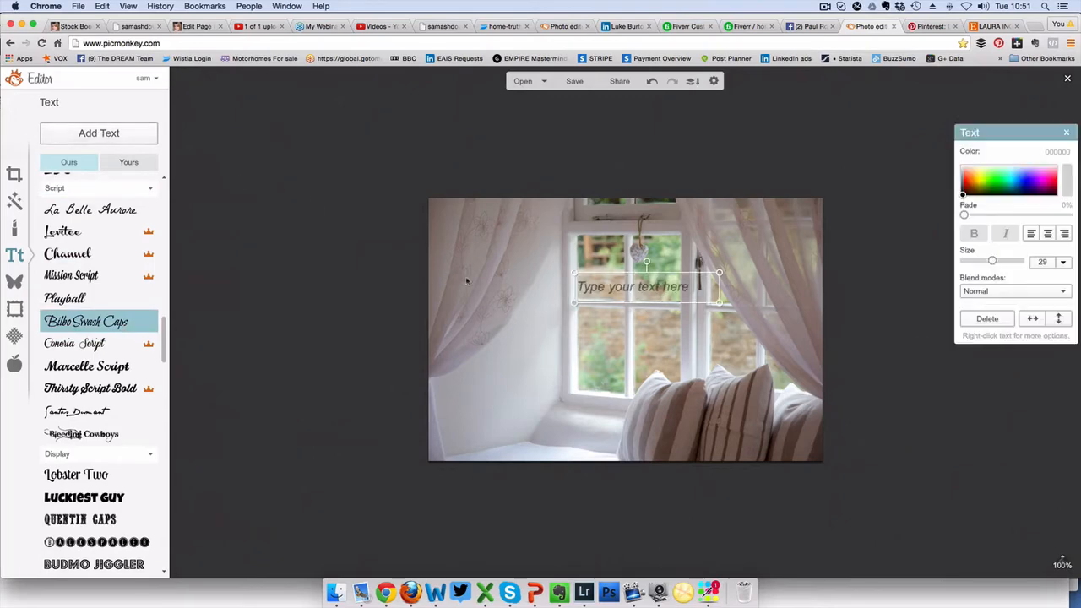
- Move the text box over the curtain at the photo's left and enter "Home is the nicest word there is"
{"action": "left_click_drag", "start_coordinate": [608, 291], "coordinate": [485, 307]}
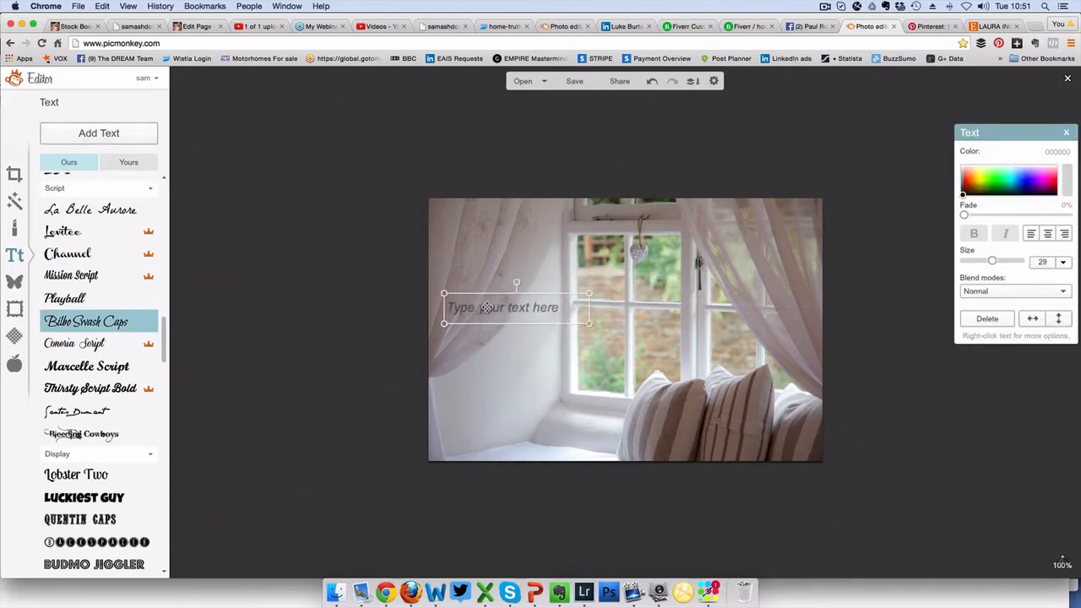
{"action": "type", "text": "Homw"}
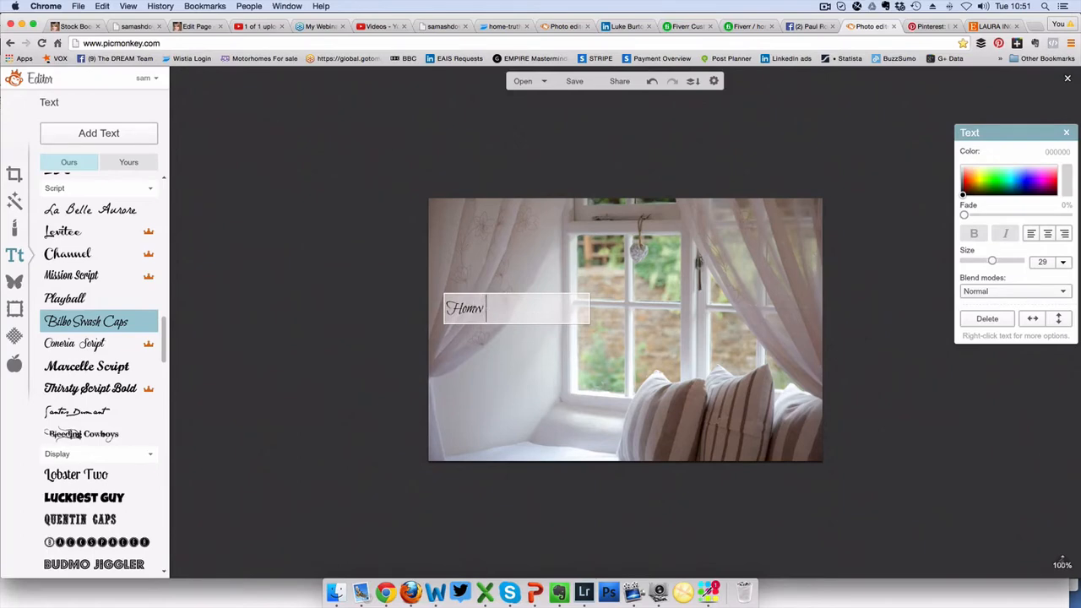
{"action": "key", "text": "BackSpace"}
{"action": "type", "text": "e is the nicest word there is"}
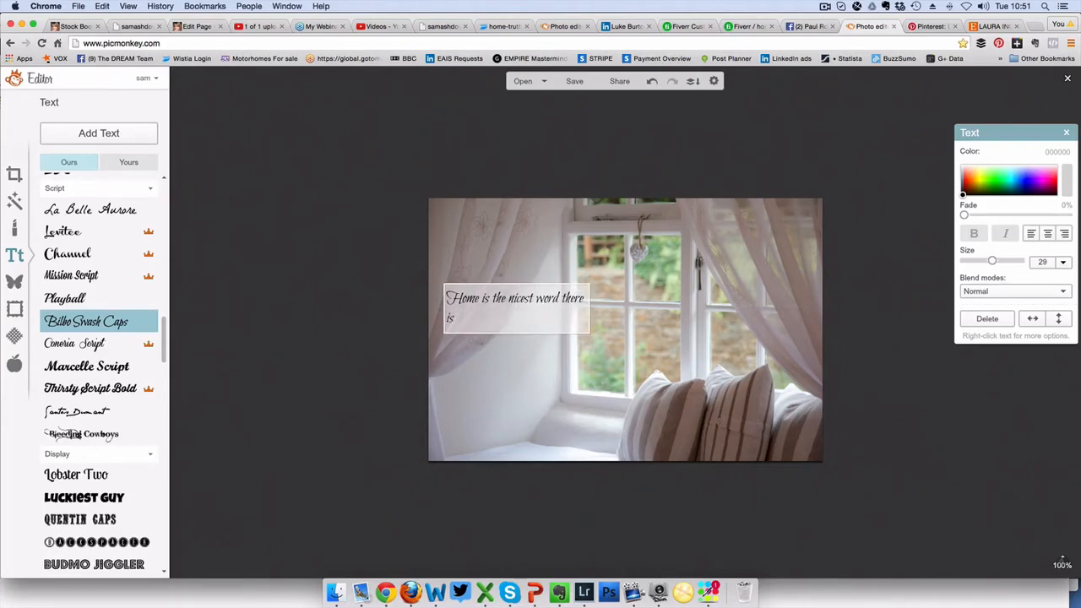
{"action": "left_click", "coordinate": [363, 235]}
- Enlarge the quote to size 78, wrapped over three lines, and place it in the photo's lower-left corner
{"action": "left_click", "coordinate": [469, 297]}
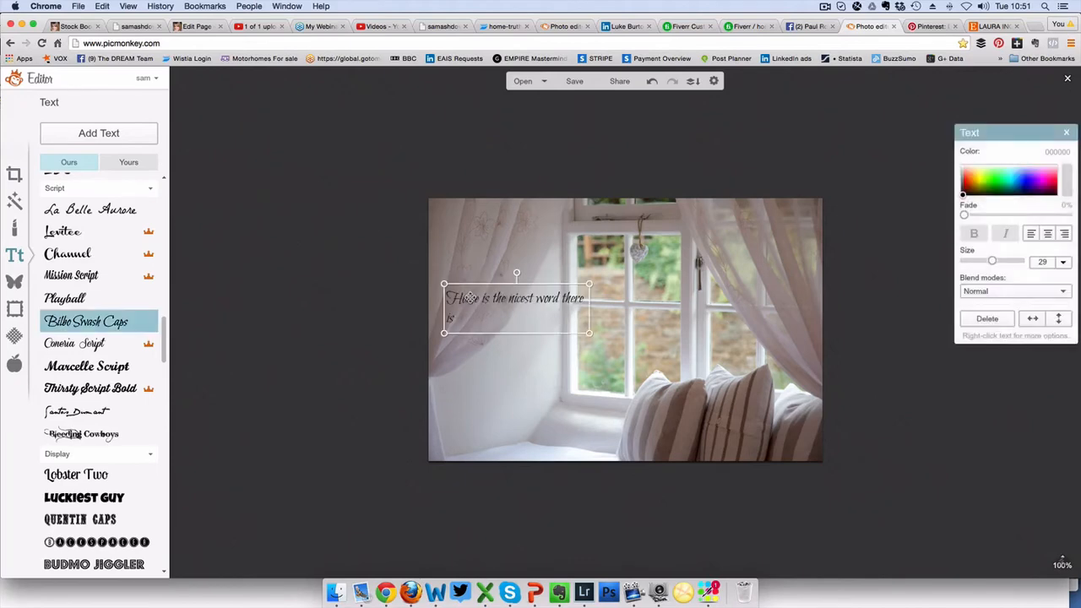
{"action": "left_click_drag", "start_coordinate": [470, 297], "coordinate": [467, 259]}
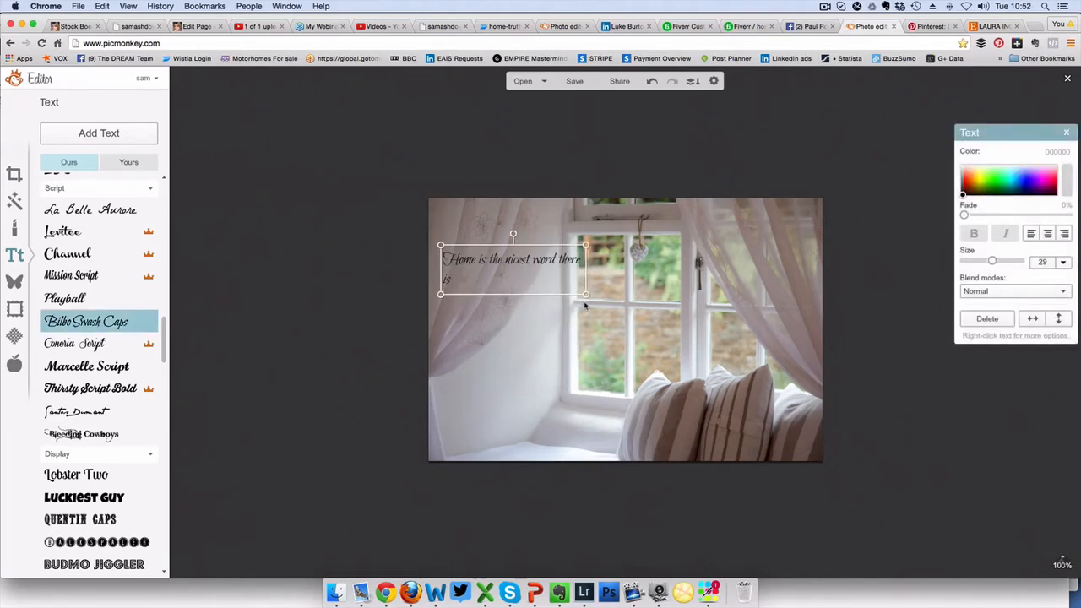
{"action": "mouse_move", "coordinate": [584, 296]}
{"action": "left_mouse_down"}
{"action": "mouse_move", "coordinate": [741, 339]}
{"action": "mouse_move", "coordinate": [634, 303]}
{"action": "mouse_move", "coordinate": [577, 300]}
{"action": "left_mouse_up"}
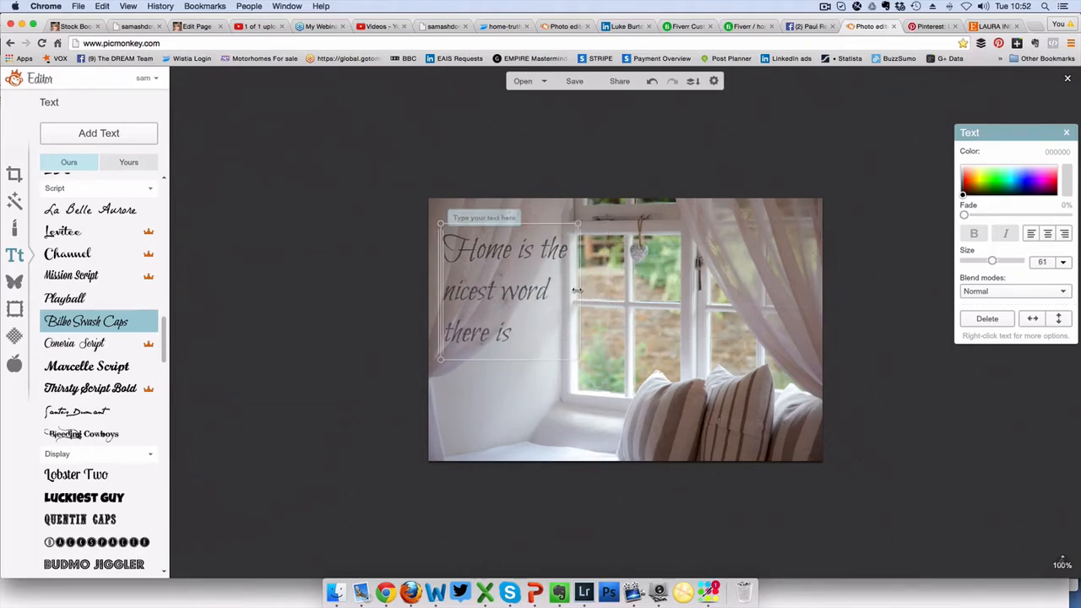
{"action": "left_click_drag", "start_coordinate": [494, 283], "coordinate": [489, 381]}
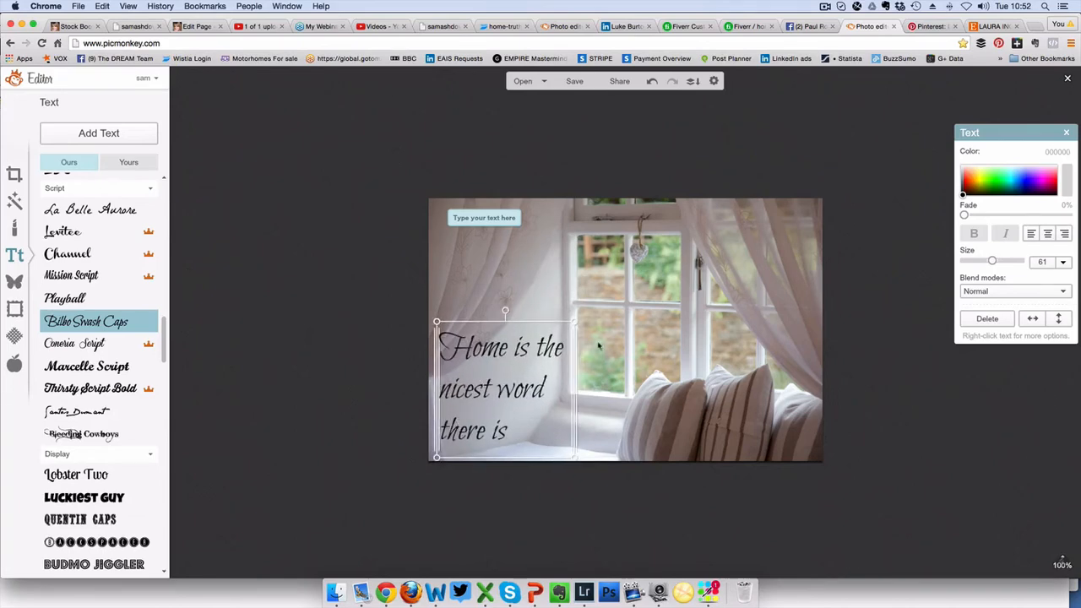
{"action": "left_click_drag", "start_coordinate": [574, 320], "coordinate": [609, 286]}
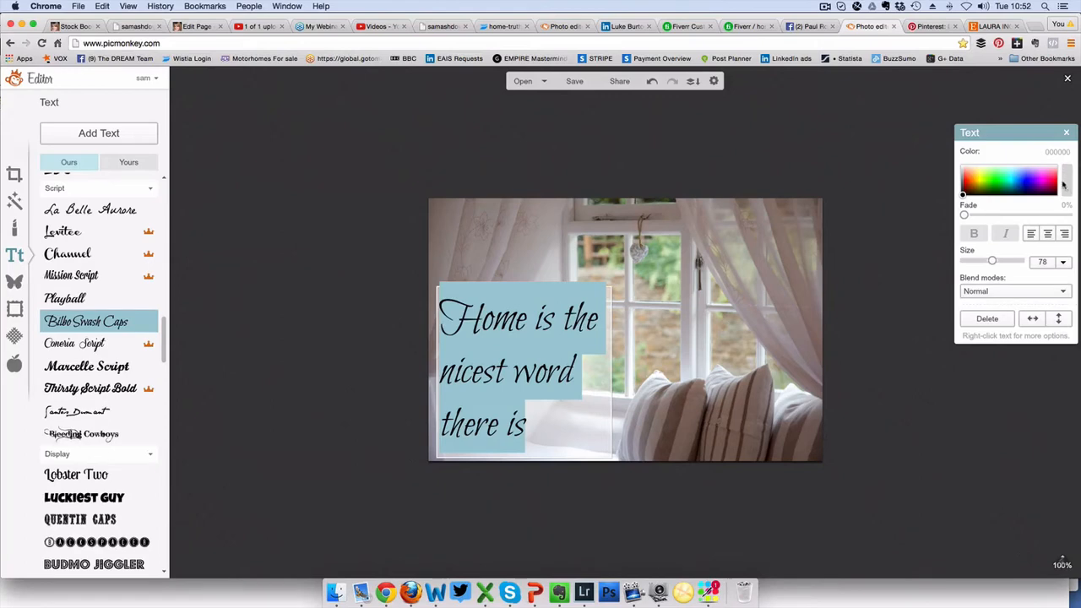
- Colour the quote text brown (624c40), sampled from the striped cushions in the photo
{"action": "left_click_drag", "start_coordinate": [1063, 184], "coordinate": [673, 410]}
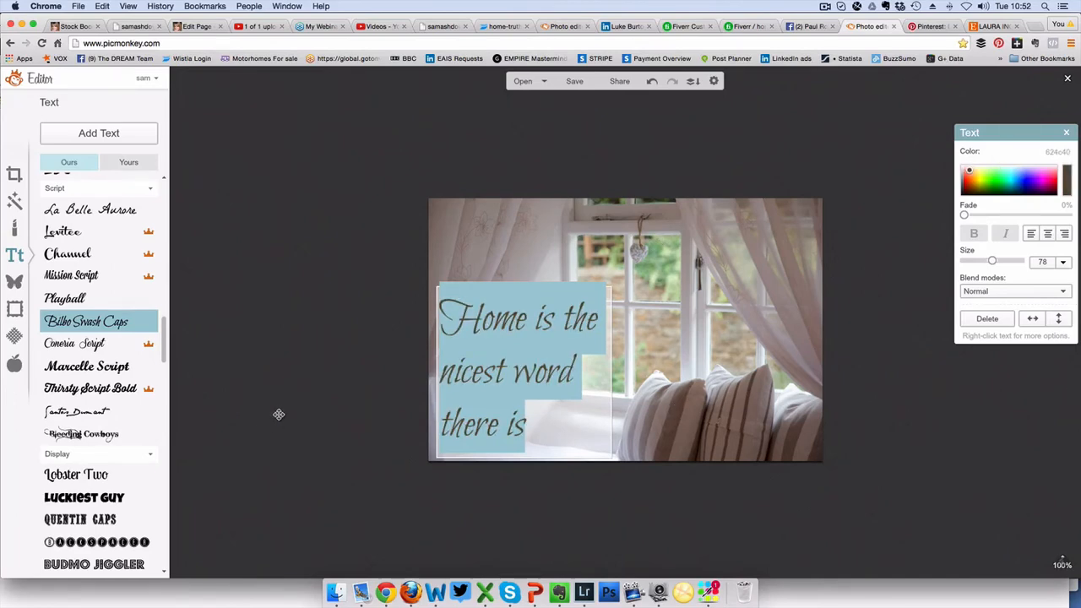
{"action": "left_click", "coordinate": [327, 371]}
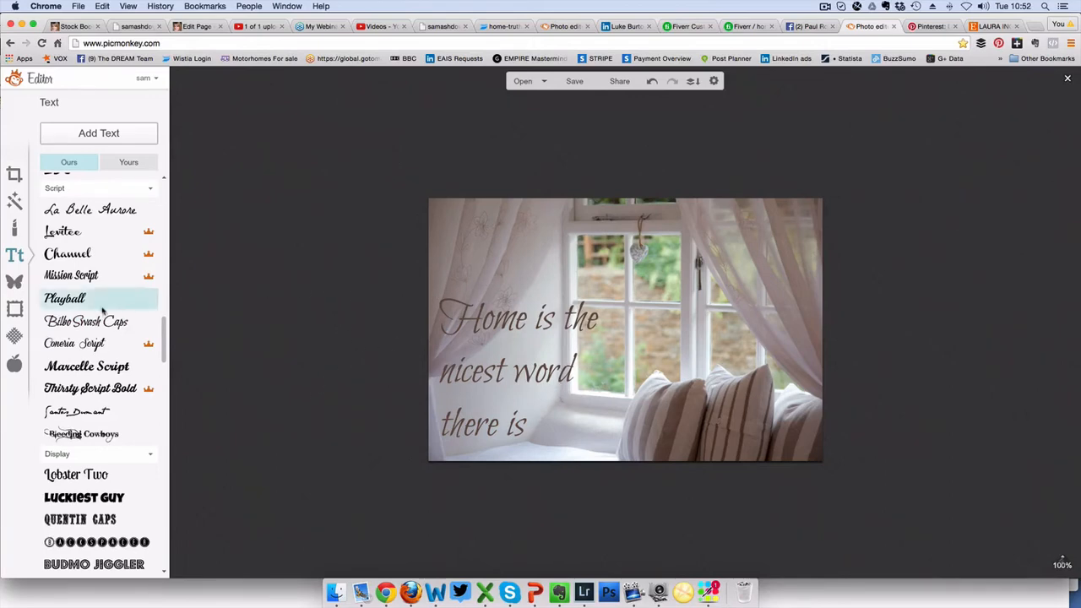
- Add a geometric rectangle overlay and stretch it to cover the whole quote in the photo's lower-left corner
{"action": "left_click", "coordinate": [15, 284]}
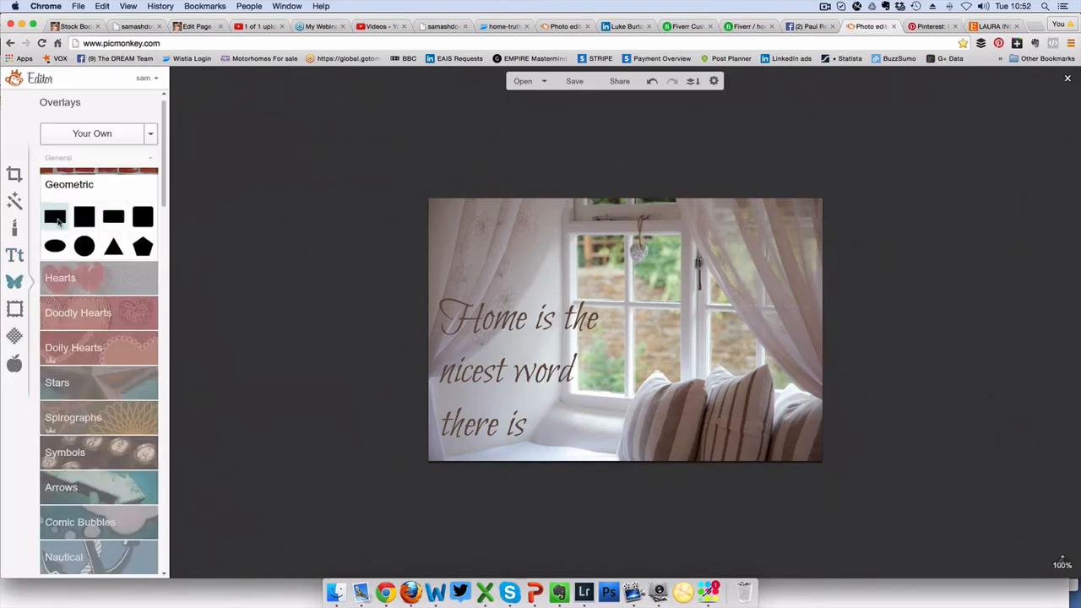
{"action": "left_click", "coordinate": [55, 218]}
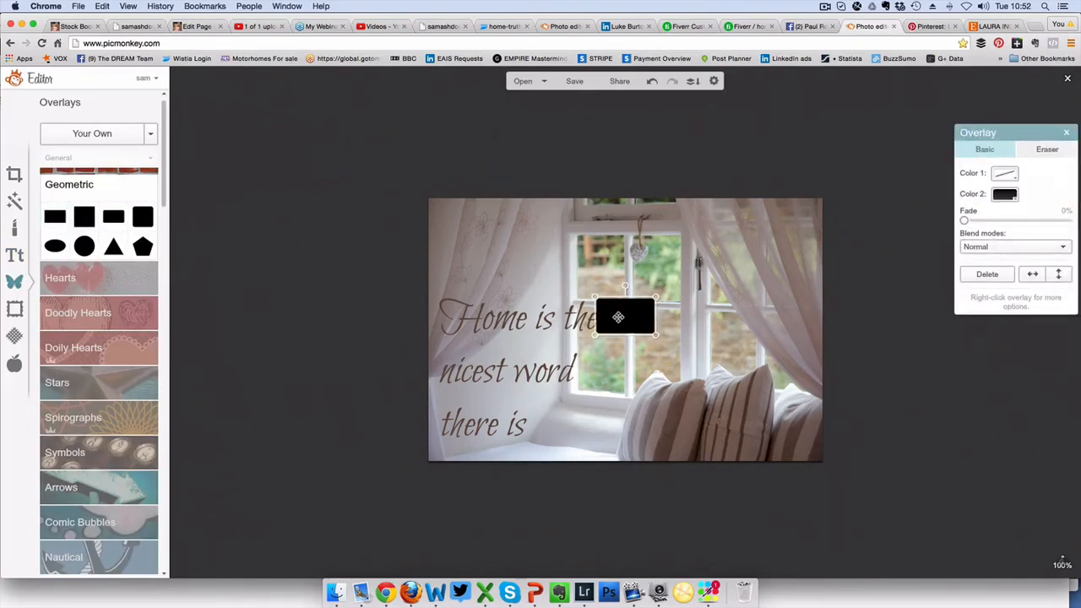
{"action": "left_click_drag", "start_coordinate": [594, 294], "coordinate": [471, 320]}
{"action": "left_click_drag", "start_coordinate": [515, 362], "coordinate": [611, 465]}
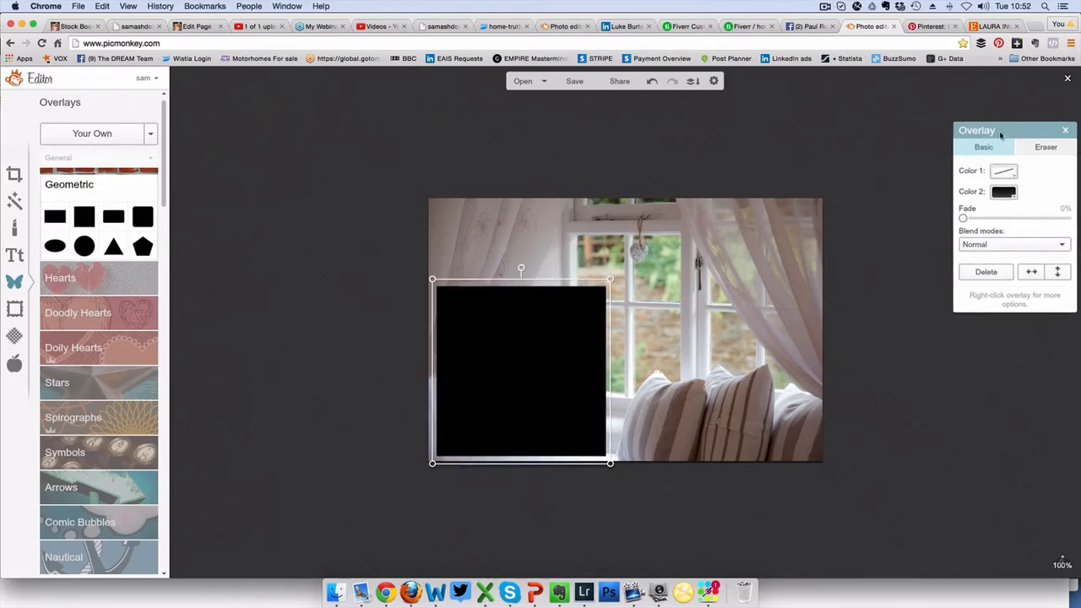
- Set the rectangle's Color 2 to a pale grey-white sampled from the photo and send it to the back, behind the quote
{"action": "left_click_drag", "start_coordinate": [1005, 179], "coordinate": [874, 184]}
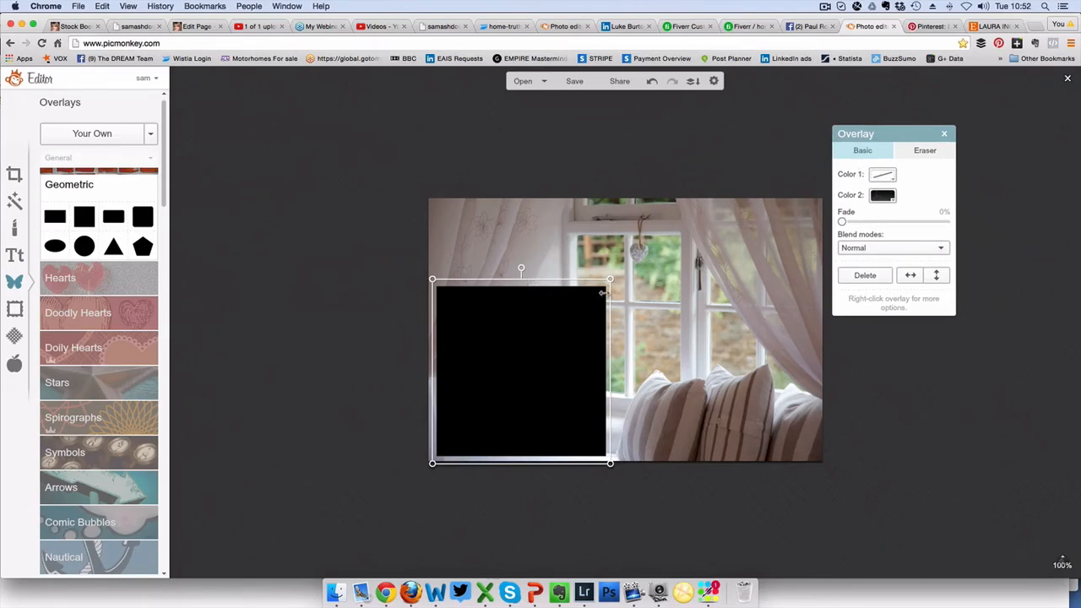
{"action": "left_click", "coordinate": [885, 199]}
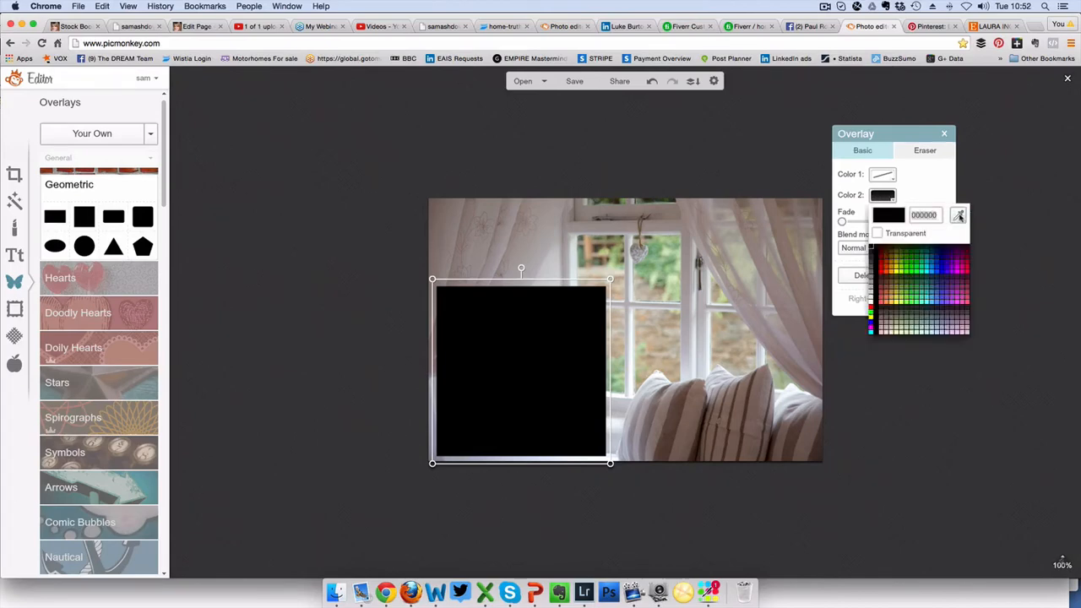
{"action": "left_click", "coordinate": [959, 216]}
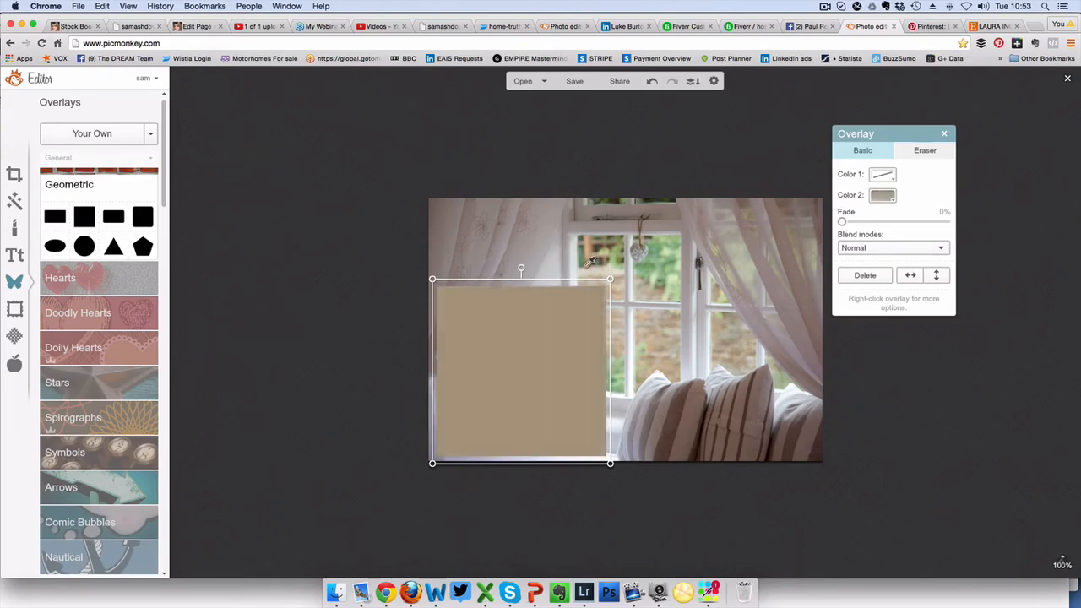
{"action": "left_click", "coordinate": [573, 338]}
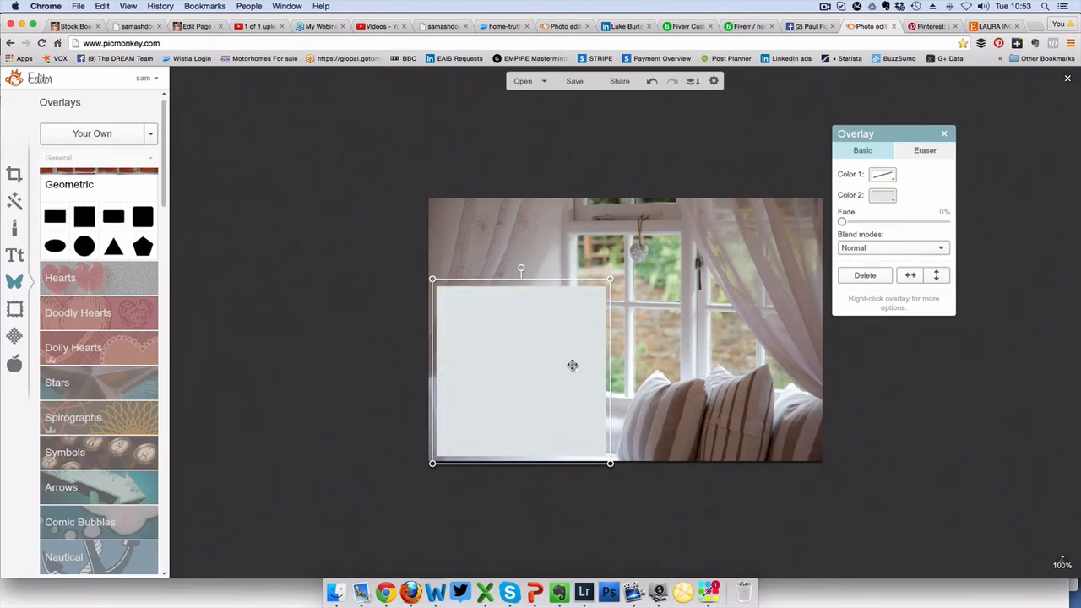
{"action": "right_click", "coordinate": [500, 336]}
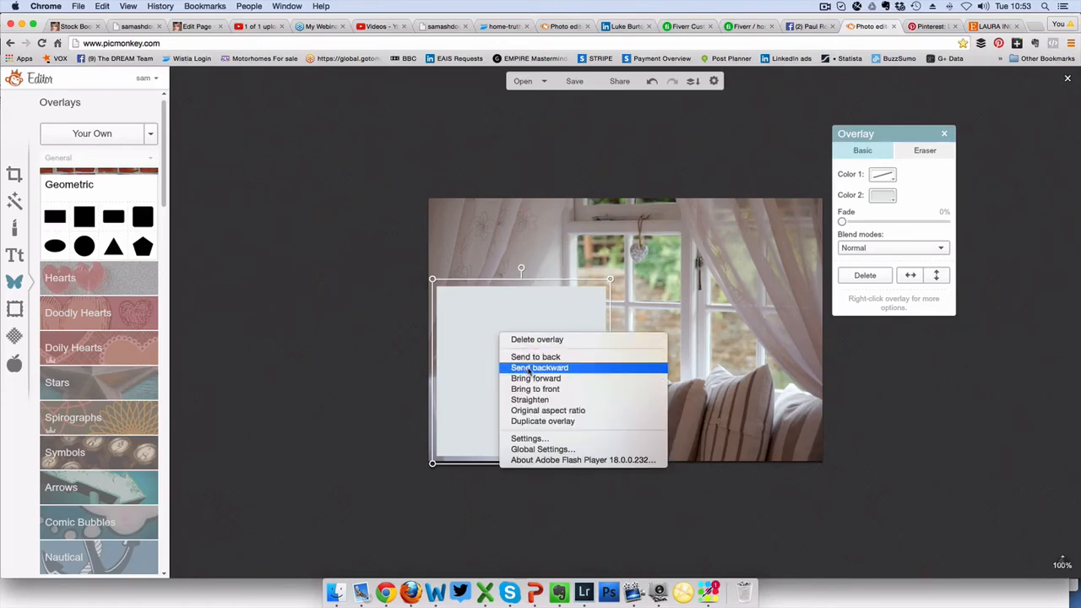
{"action": "left_click", "coordinate": [532, 356]}
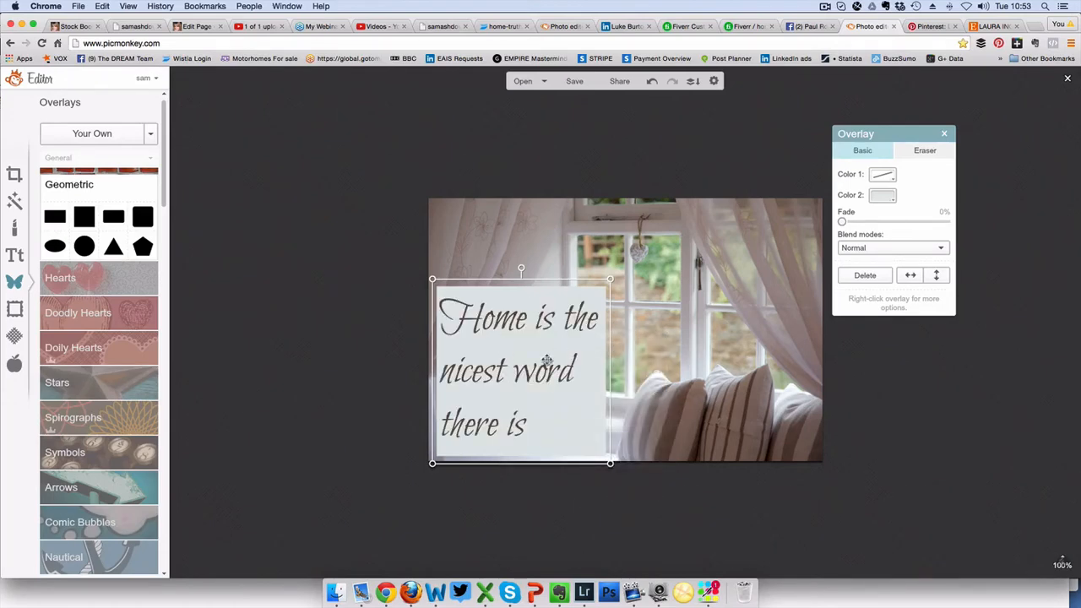
- Shift the pale rectangle slightly towards the photo's left edge and set its fade to 45%
{"action": "left_click_drag", "start_coordinate": [515, 380], "coordinate": [513, 380]}
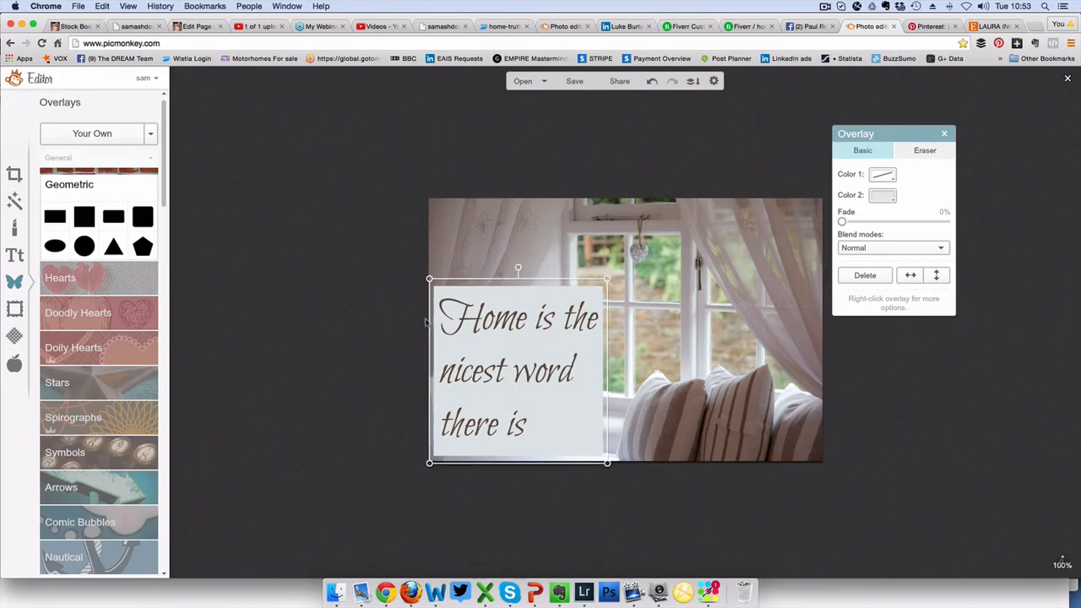
{"action": "left_click_drag", "start_coordinate": [841, 221], "coordinate": [894, 230]}
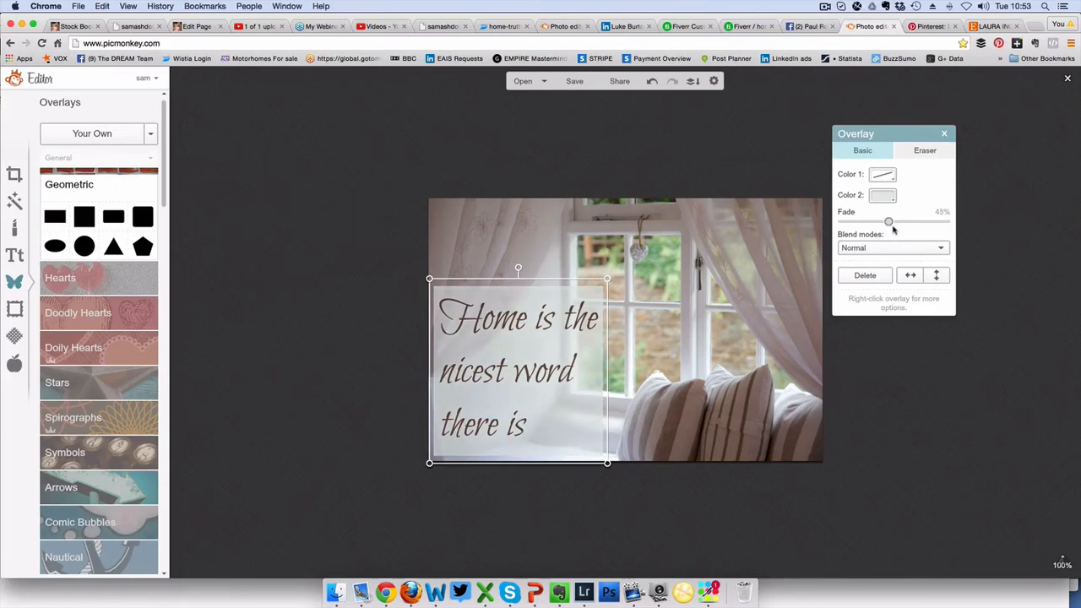
{"action": "left_click", "coordinate": [912, 403]}
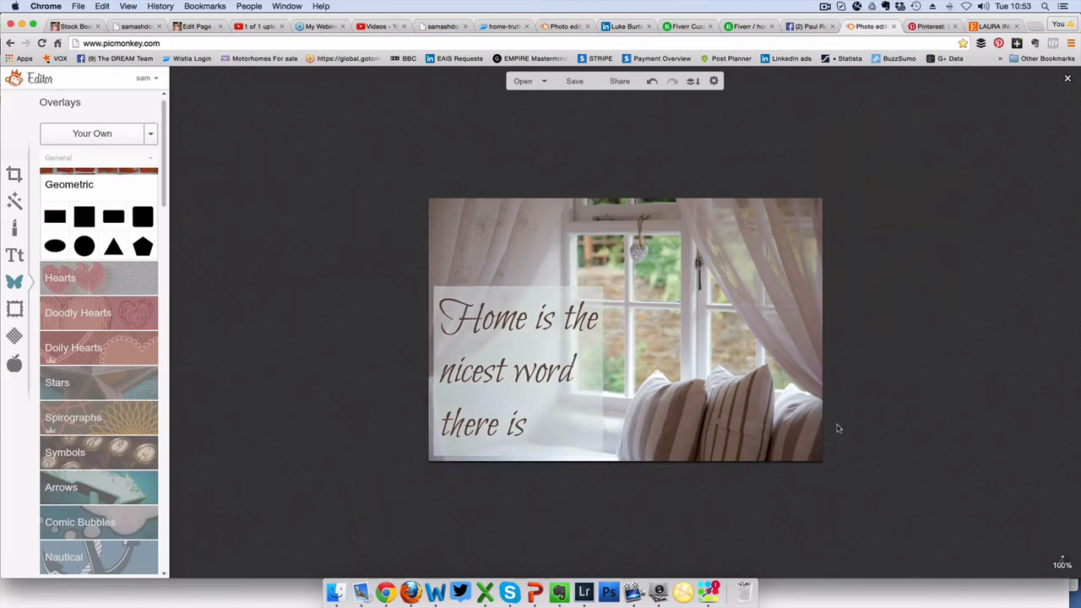
- Add a new text box in the Didact Gothic font and place it over the cushions at the photo's lower edge
{"action": "left_click", "coordinate": [14, 255]}
{"action": "left_click_drag", "start_coordinate": [164, 337], "coordinate": [184, 182]}
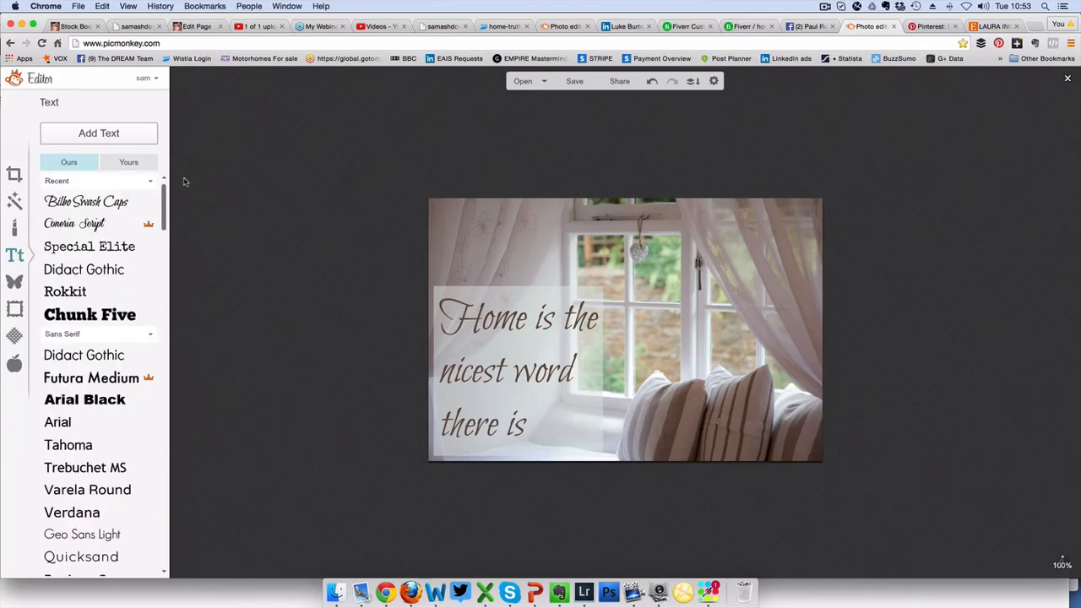
{"action": "left_click", "coordinate": [118, 269]}
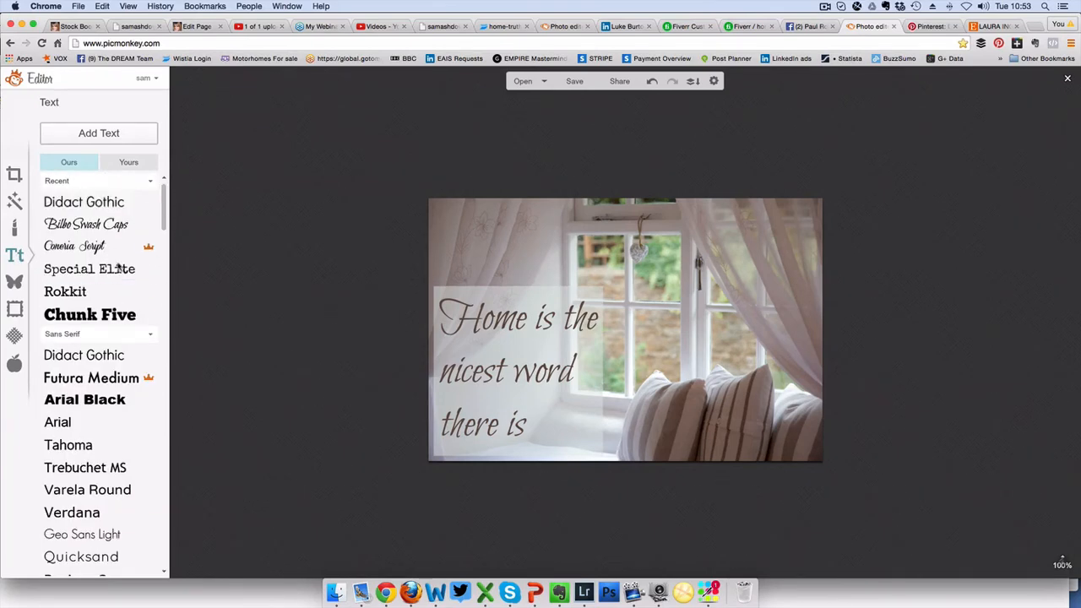
{"action": "left_click", "coordinate": [125, 133]}
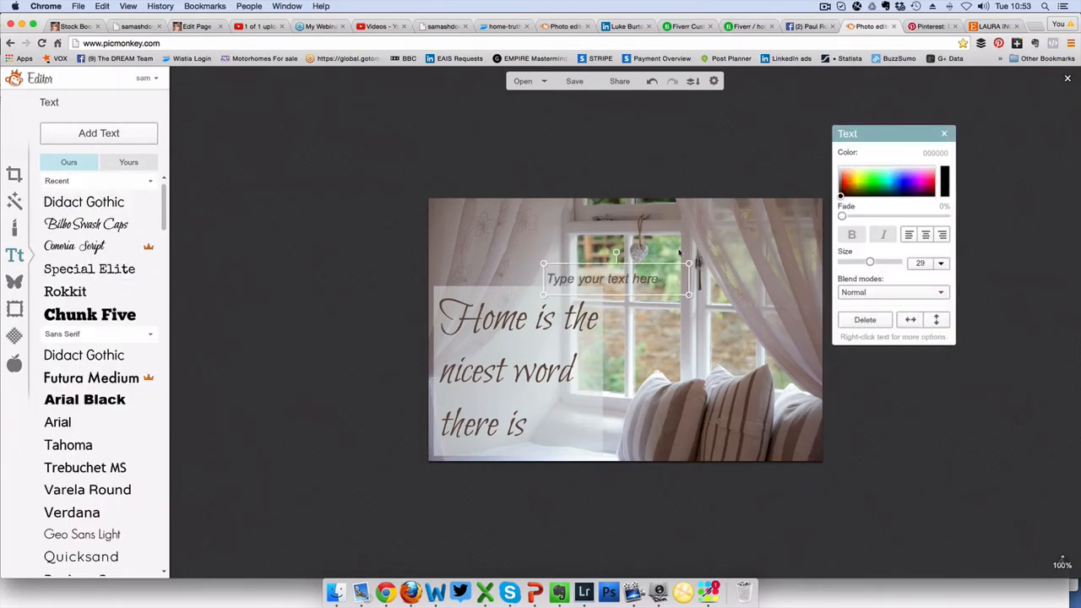
{"action": "left_click_drag", "start_coordinate": [625, 278], "coordinate": [696, 447]}
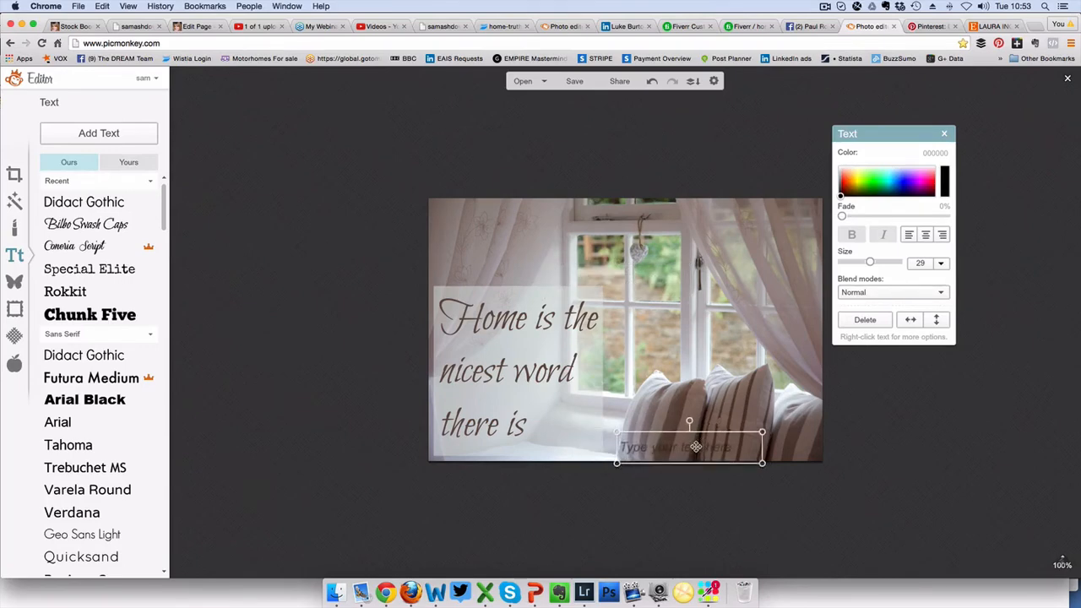
{"action": "left_click", "coordinate": [695, 446]}
{"action": "type", "text": "www."}
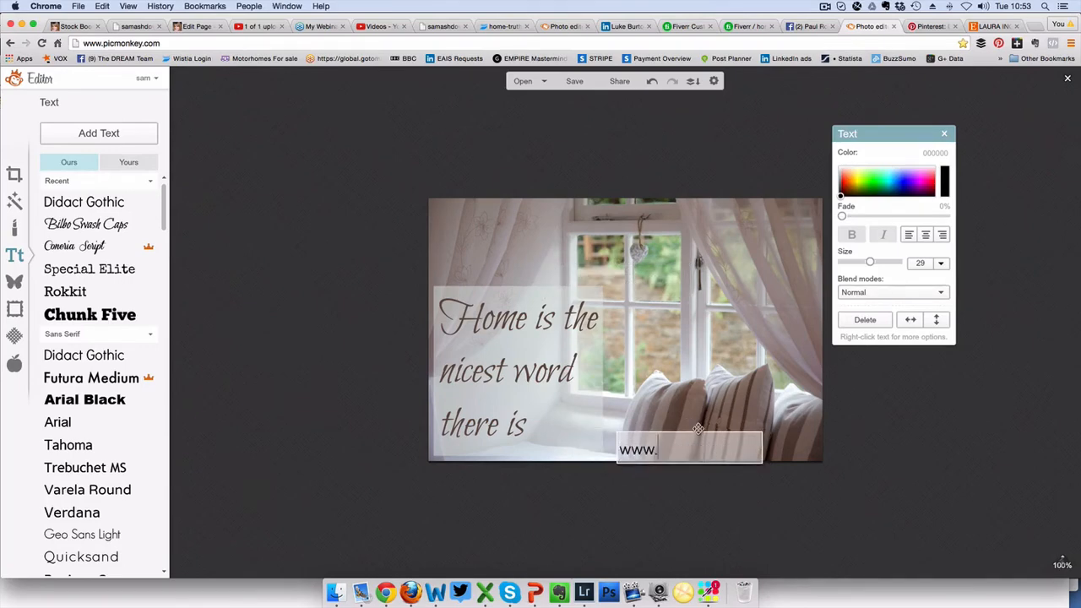
{"action": "type", "text": "home-truths.co."}
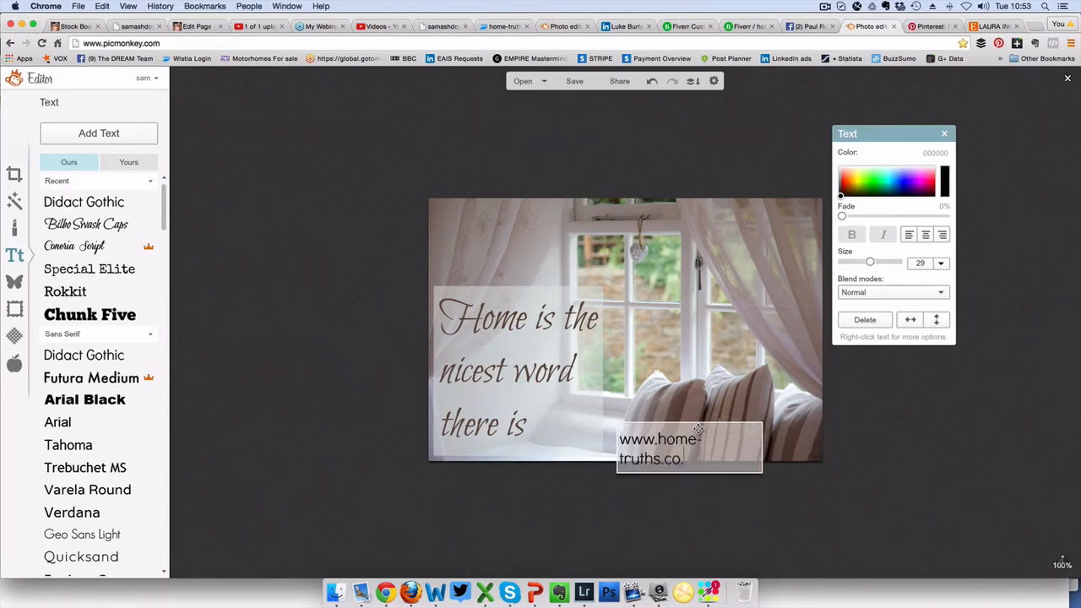
{"action": "type", "text": "uk"}
{"action": "left_click", "coordinate": [783, 452]}
{"action": "left_click_drag", "start_coordinate": [762, 448], "coordinate": [813, 446]}
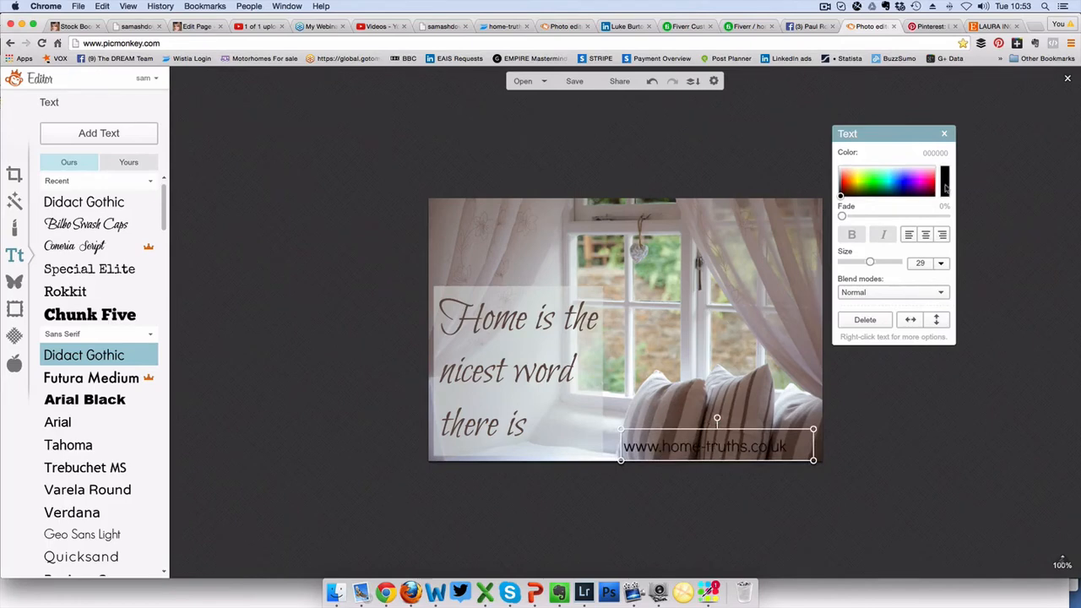
- Style the web address in pale grey (dbe1e1), centred and slightly smaller, and nudge it down to the photo's lower edge
{"action": "left_click_drag", "start_coordinate": [944, 189], "coordinate": [943, 169]}
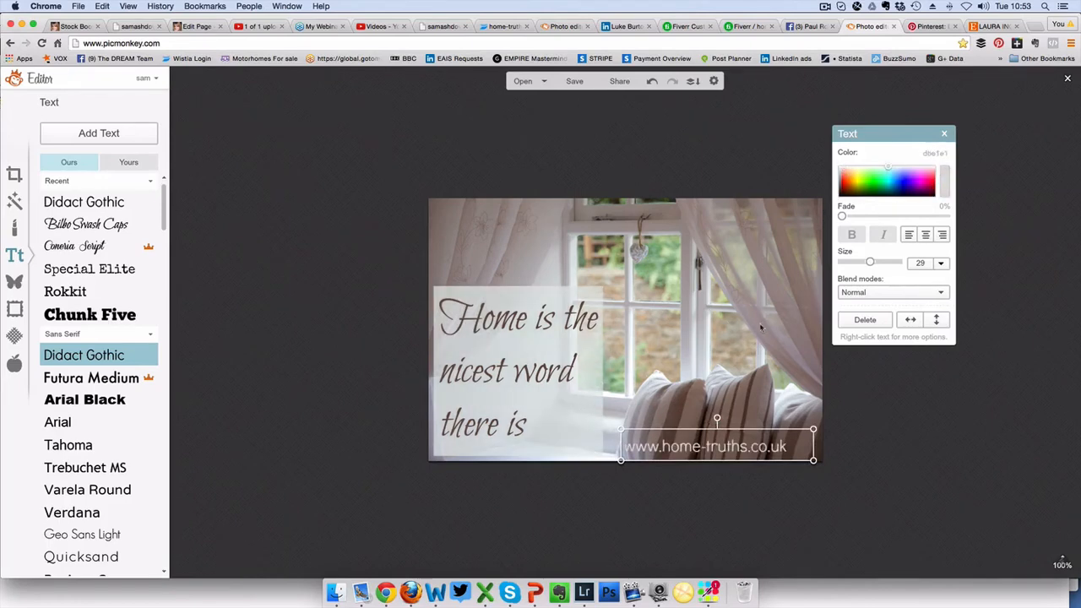
{"action": "left_click", "coordinate": [925, 234]}
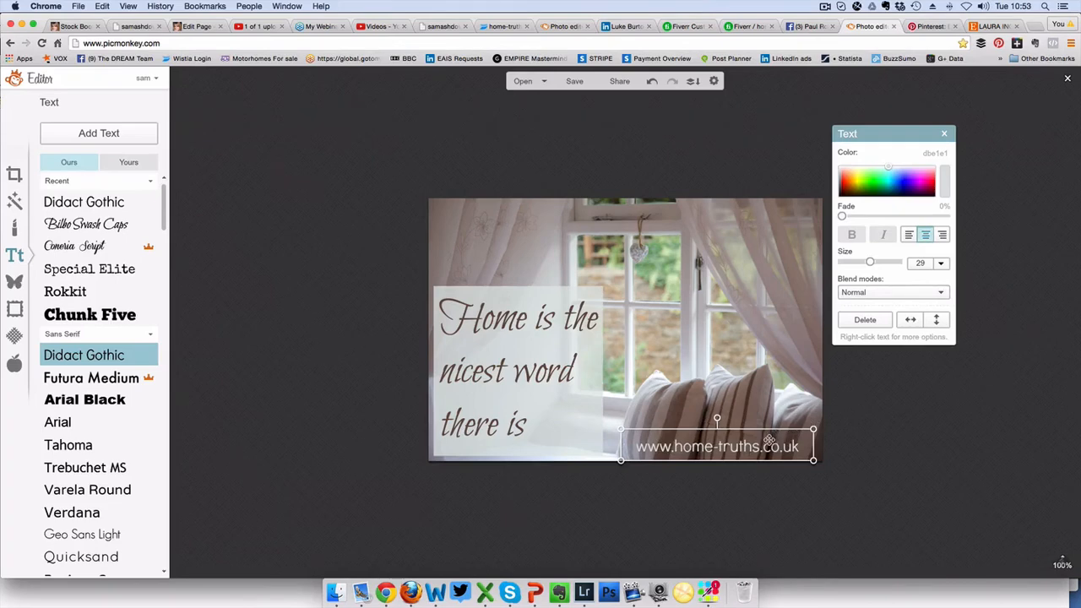
{"action": "left_click_drag", "start_coordinate": [768, 439], "coordinate": [769, 442]}
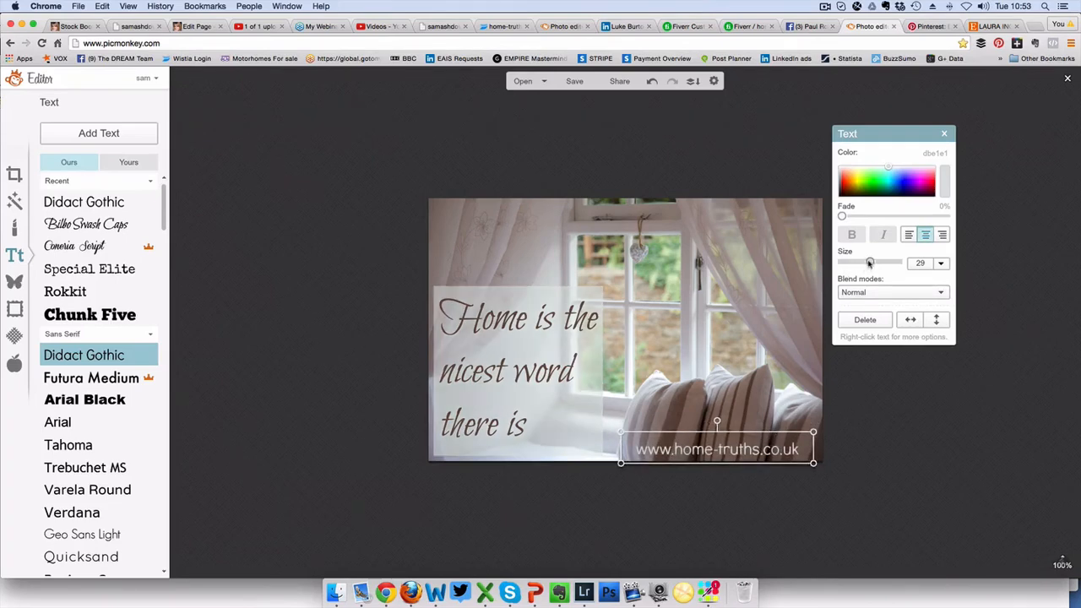
{"action": "left_click", "coordinate": [883, 435]}
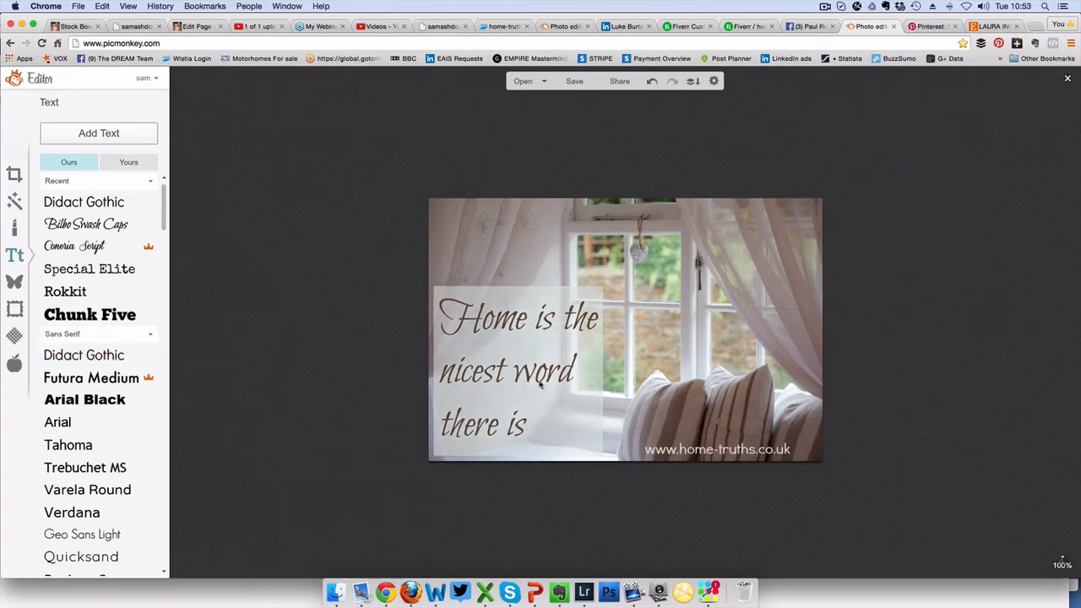